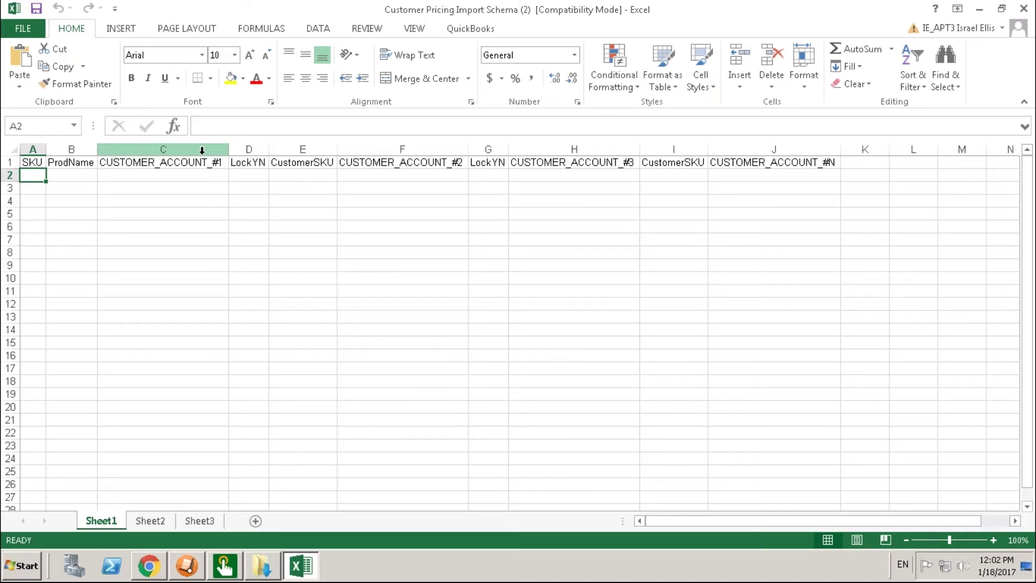
Examine the LockYN and CustomerSKU columns that follow the first customer account in the pricing import spreadsheet
click(244, 175)
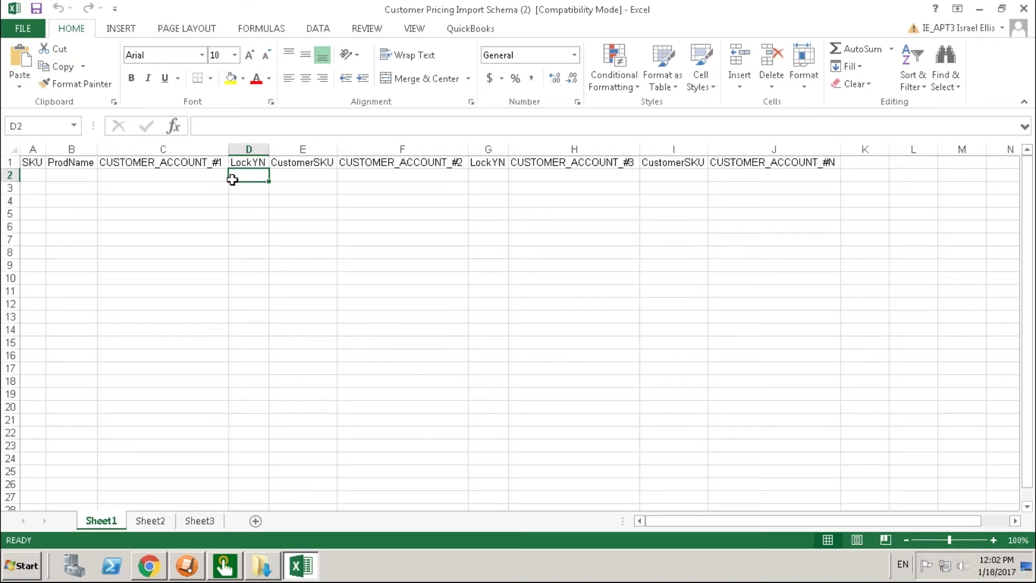
click(290, 179)
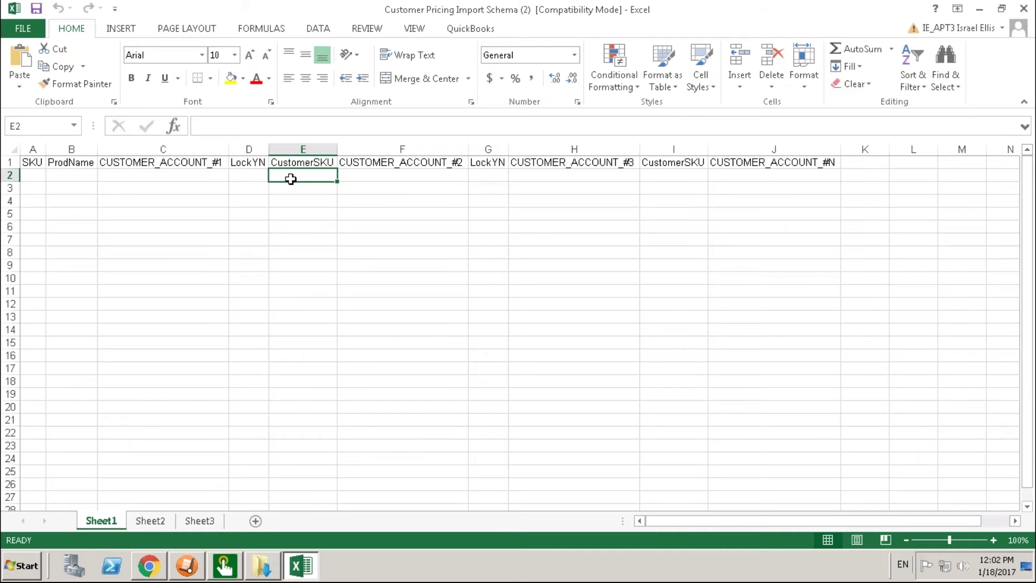
Switch to AdvancePro and review the customer pricing import section of the Excel import/export utilities
click(182, 576)
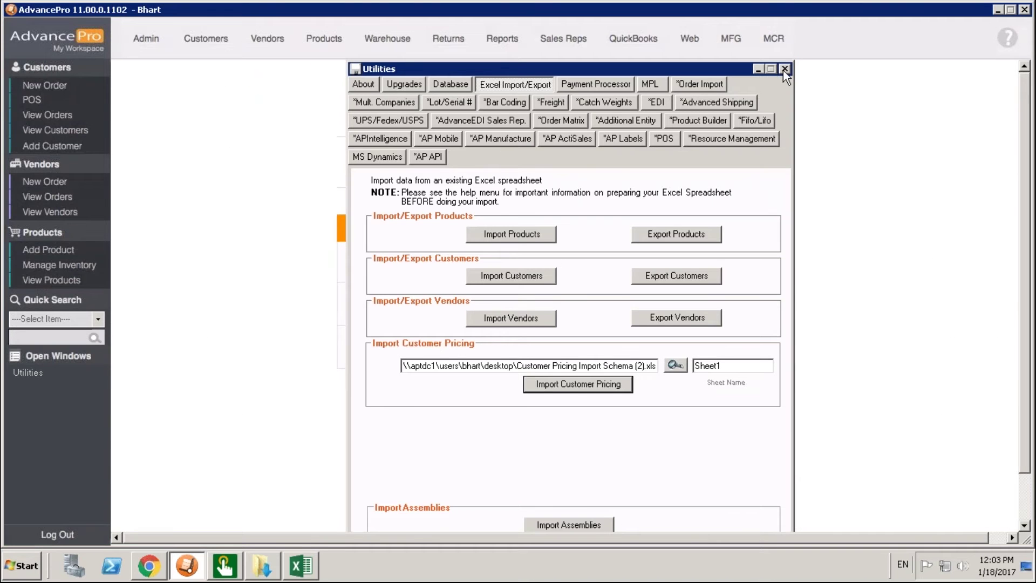
click(784, 70)
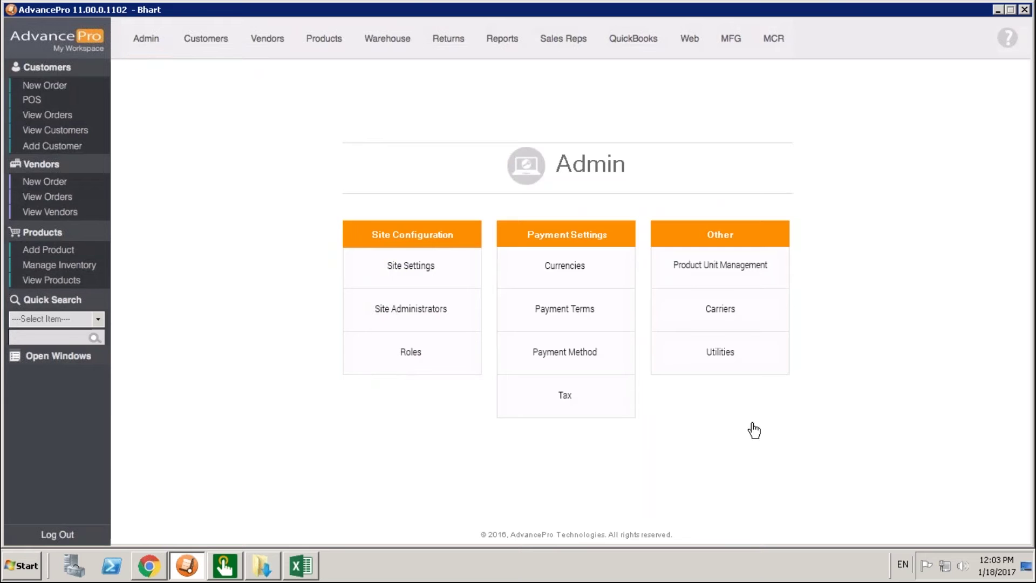
click(719, 371)
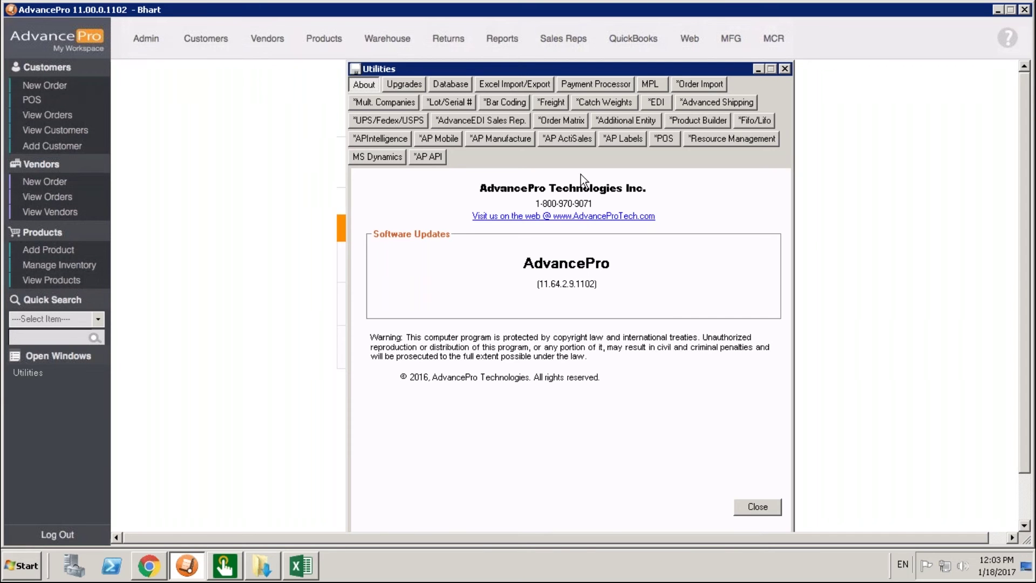
click(523, 84)
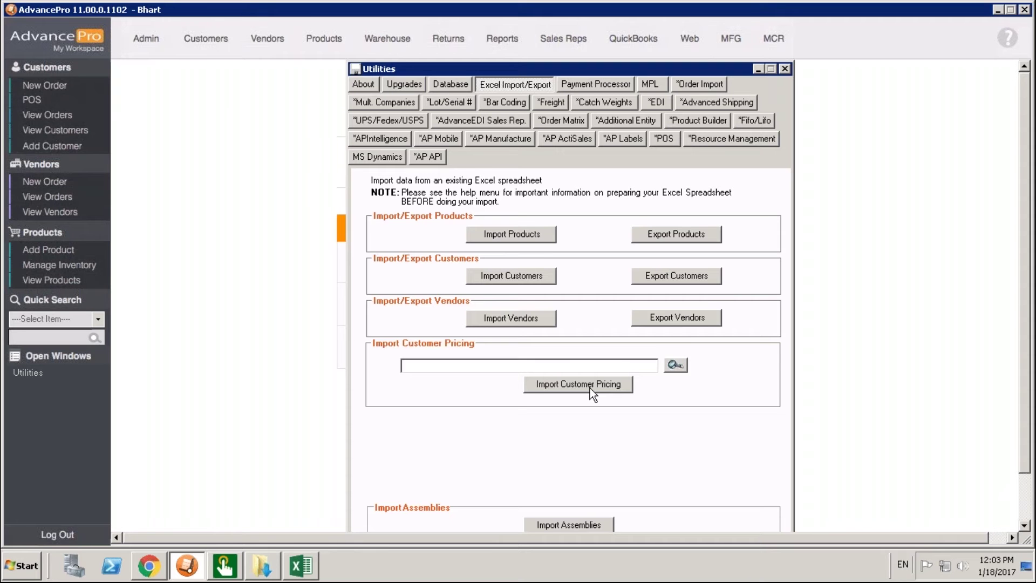
click(786, 68)
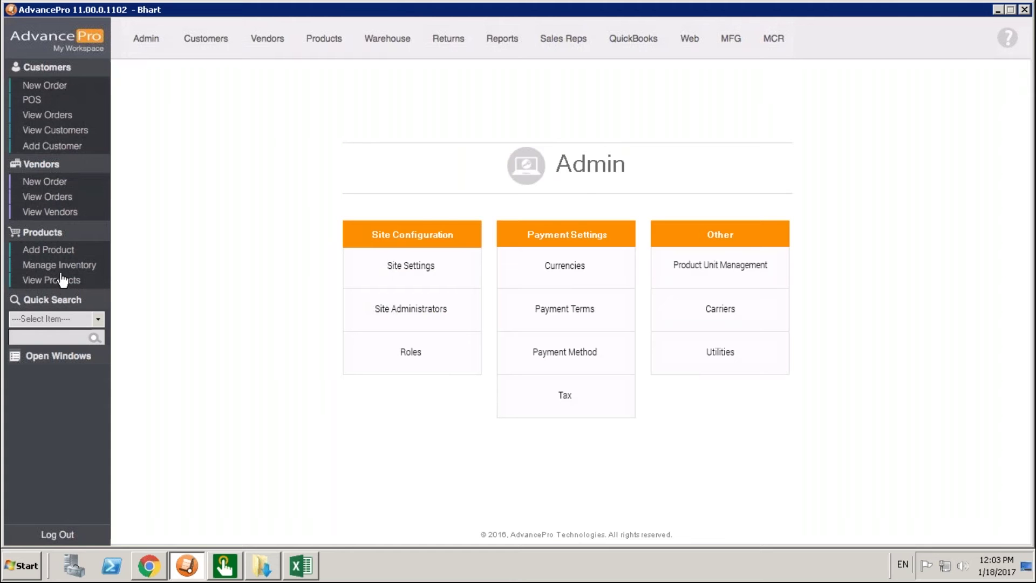
Open the product 1000# PB NO STRAP COLOR TOTE from the full product list and show its customer pricing
click(322, 45)
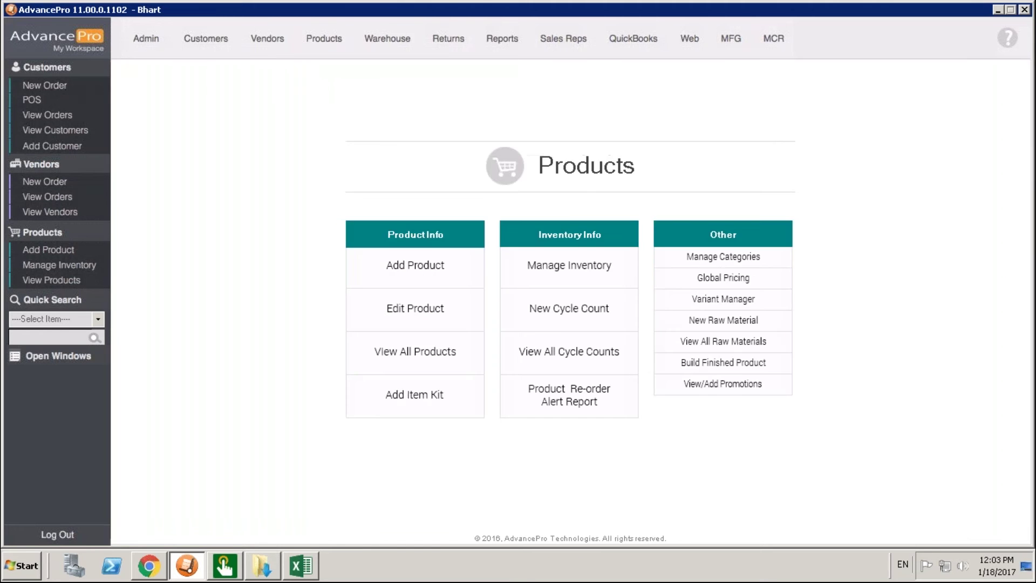
click(432, 357)
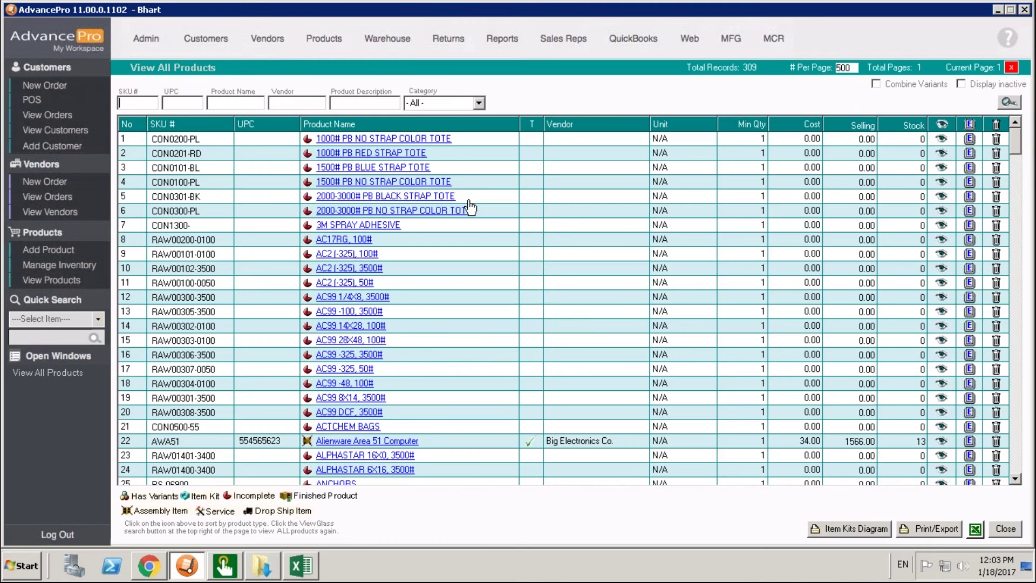
click(969, 141)
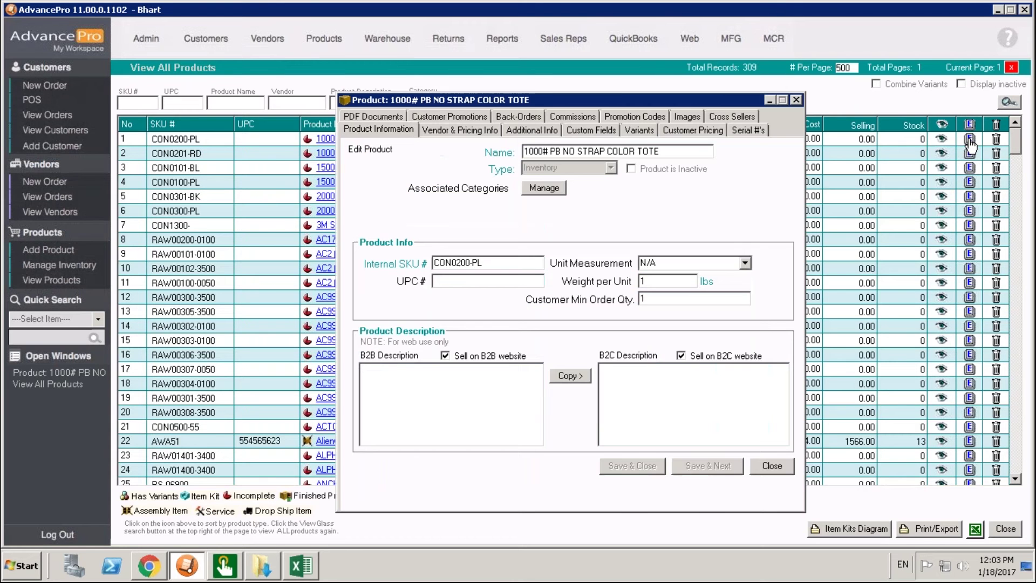
click(678, 130)
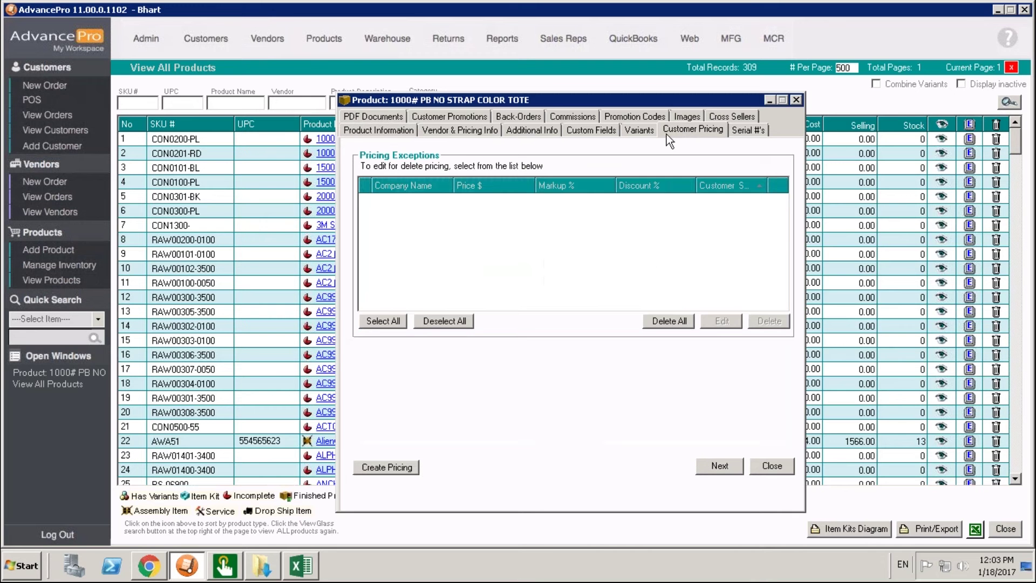
Inspect the discount, markup and selling price fields for creating a customer pricing exception on this product
click(393, 465)
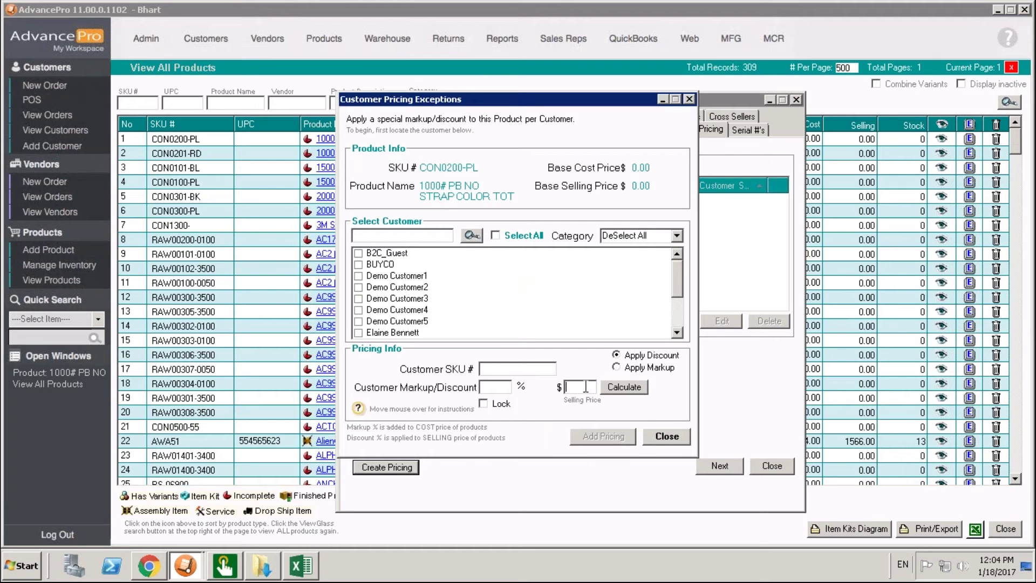
click(505, 387)
click(669, 436)
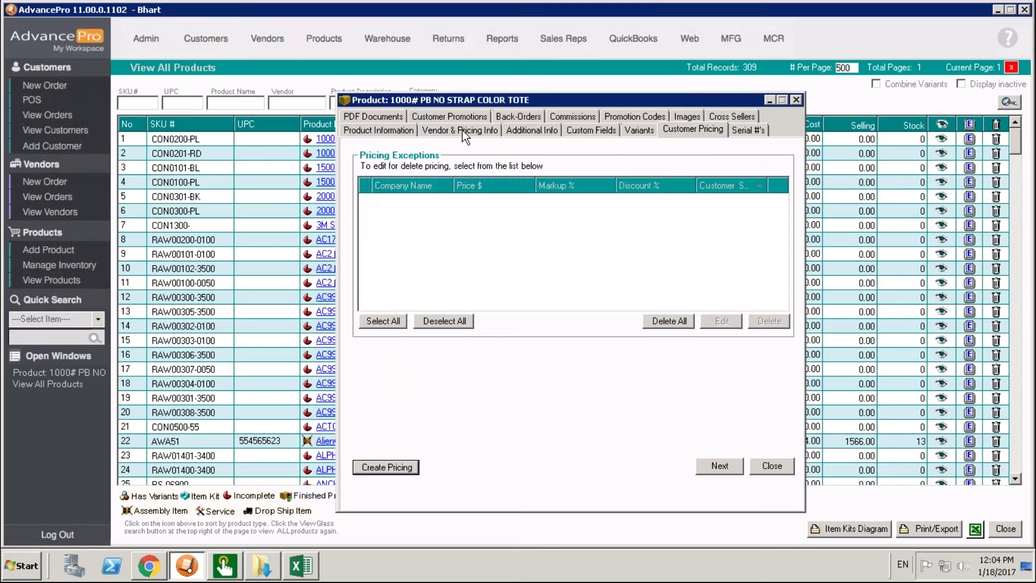
Review the form for creating a customer promotion and the promotion code settings of this product
click(462, 117)
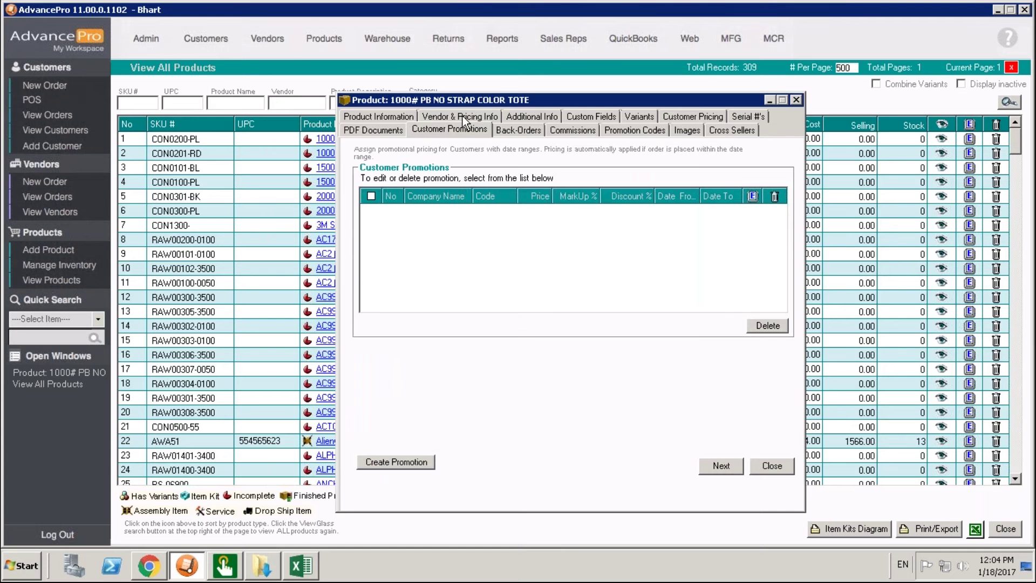
click(393, 463)
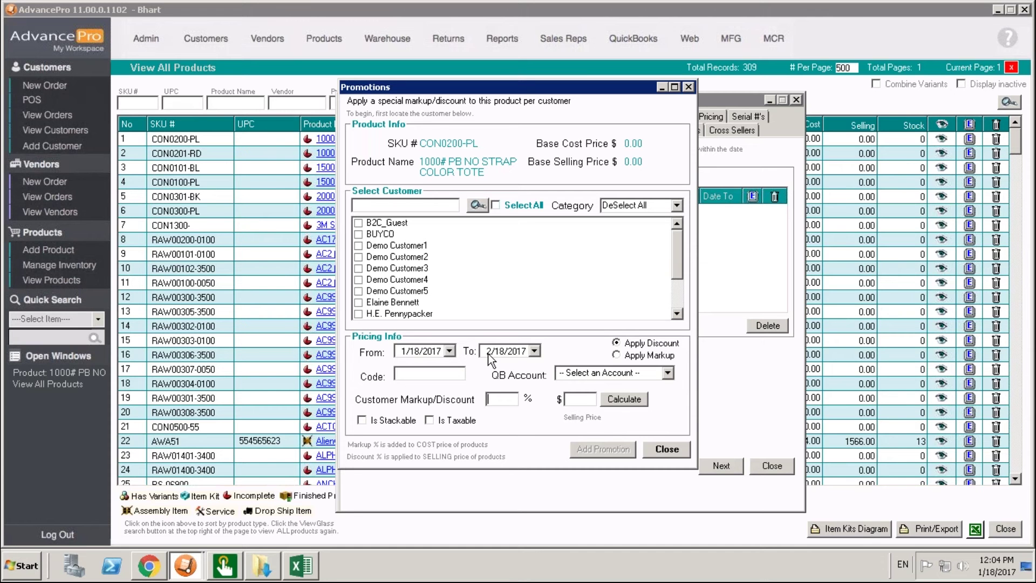
click(665, 451)
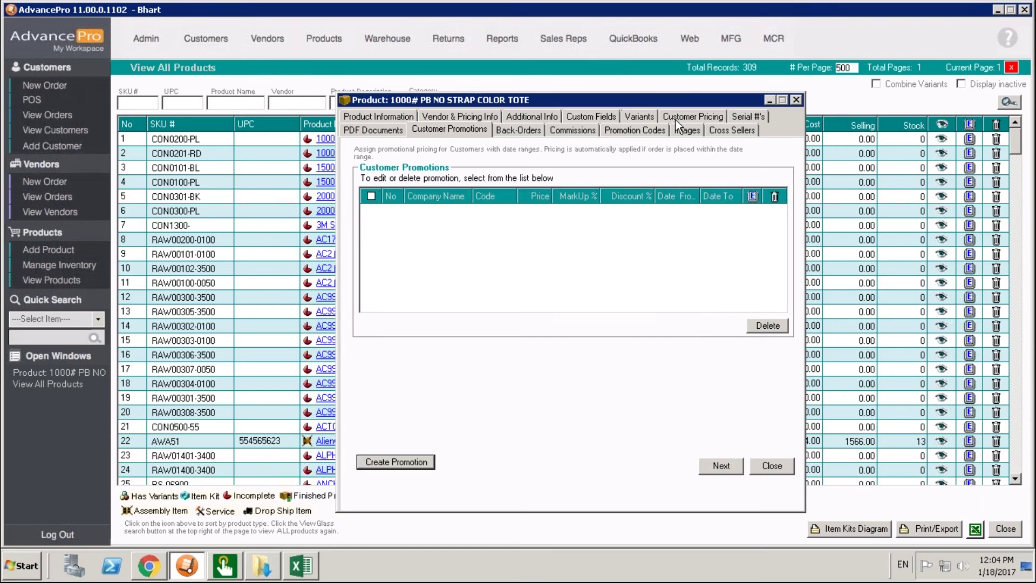
click(652, 131)
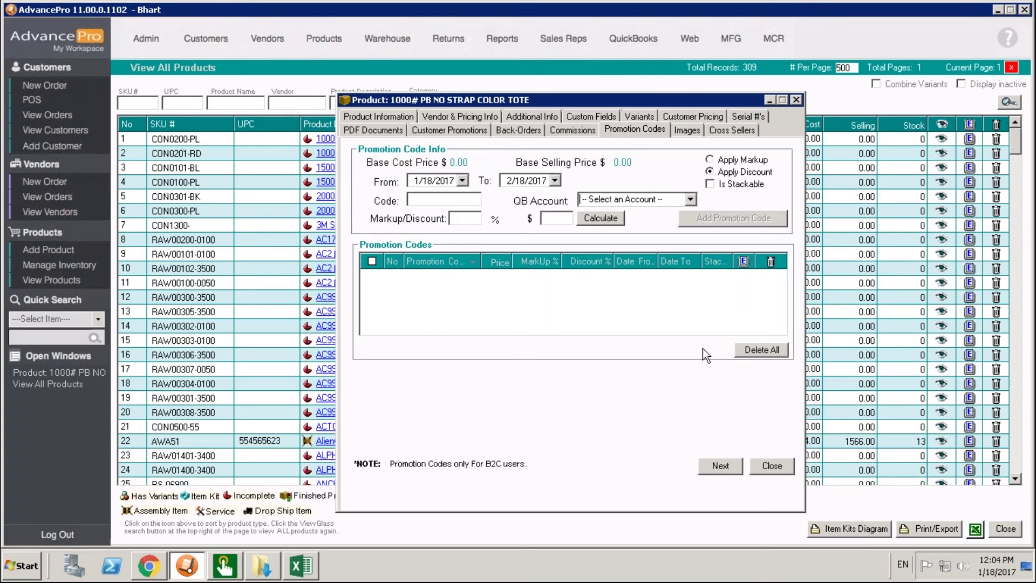
click(570, 131)
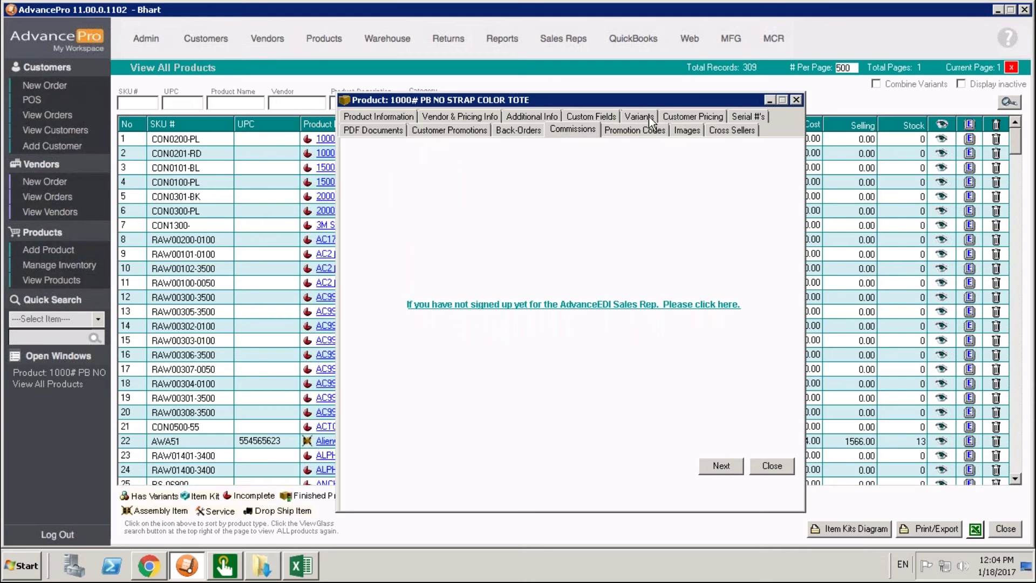
Check the customer category selector in a new customer pricing exception, and close the product without adding pricing
click(680, 118)
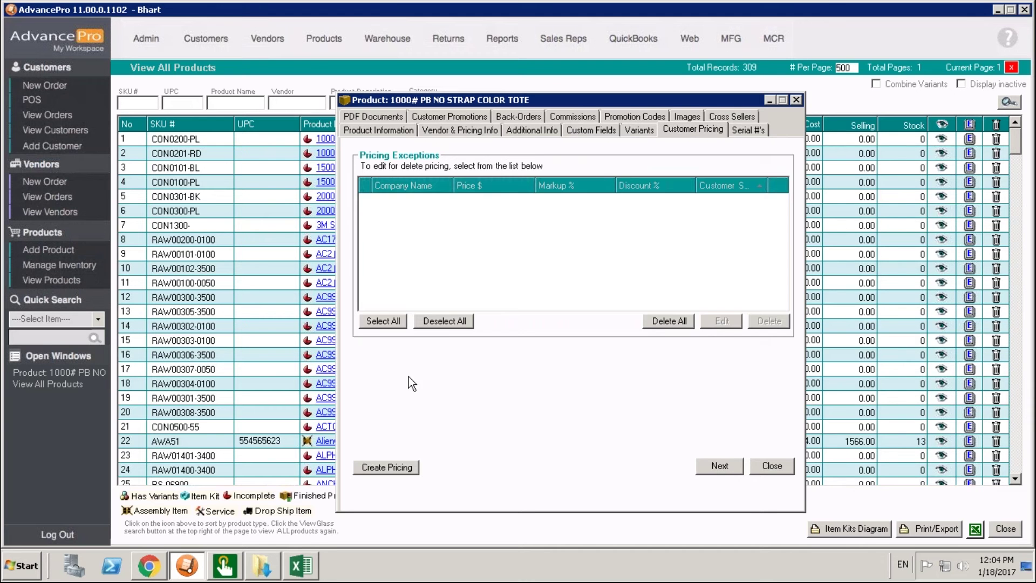
click(397, 469)
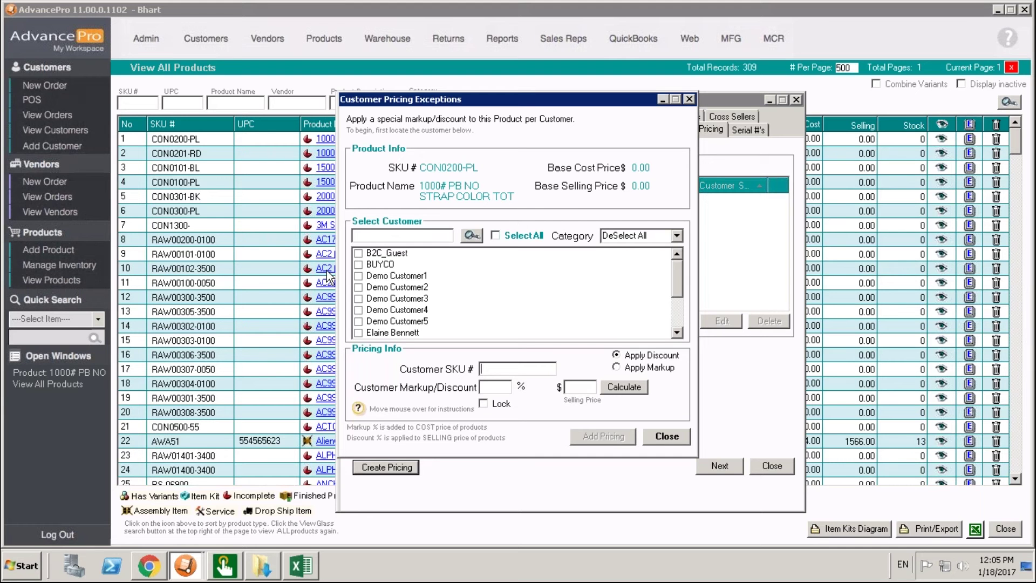
click(677, 236)
click(677, 235)
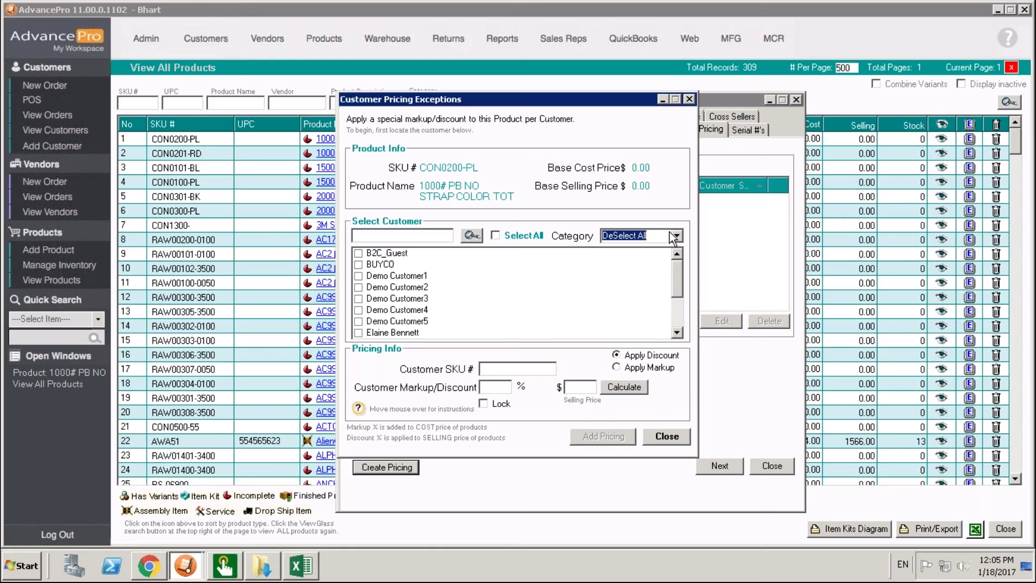
click(679, 439)
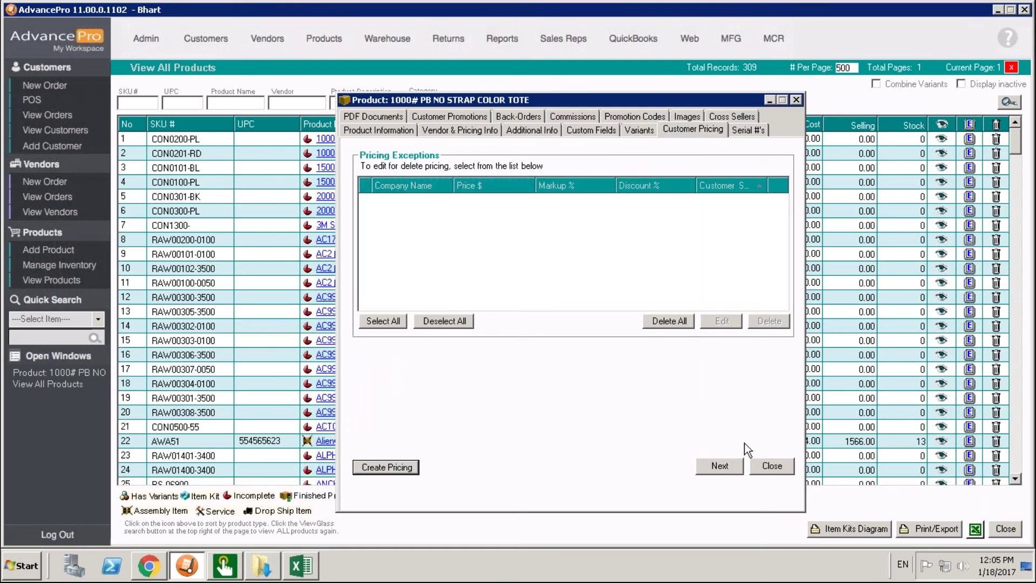
click(780, 469)
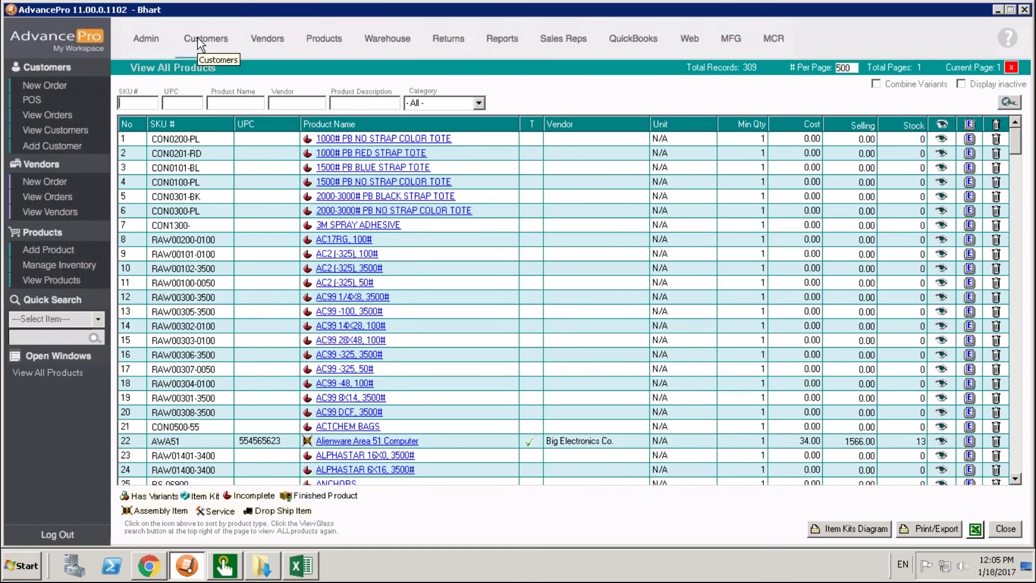
Create a customer group named "10% off"
click(197, 39)
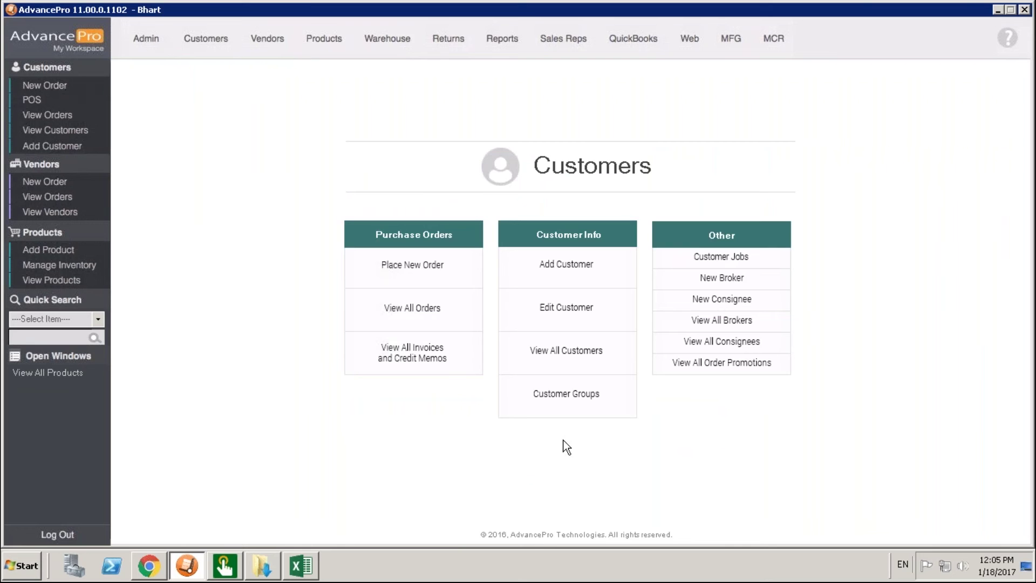
click(576, 396)
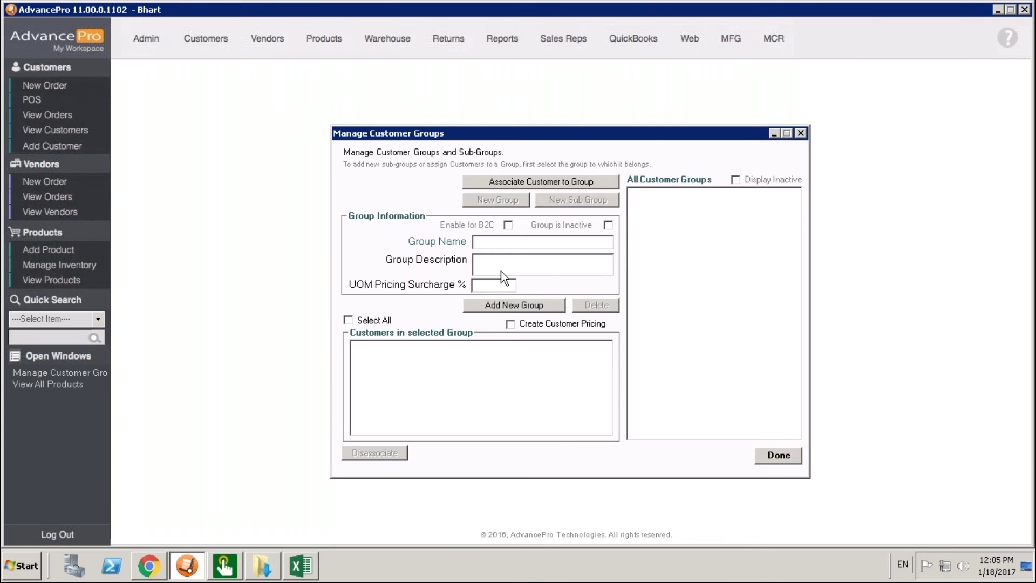
click(502, 244)
text(10% off)
click(552, 307)
Associate Demo Customer1, Demo Customer5 and the ninth listed customer with the 10% off group, and finish managing groups
click(649, 195)
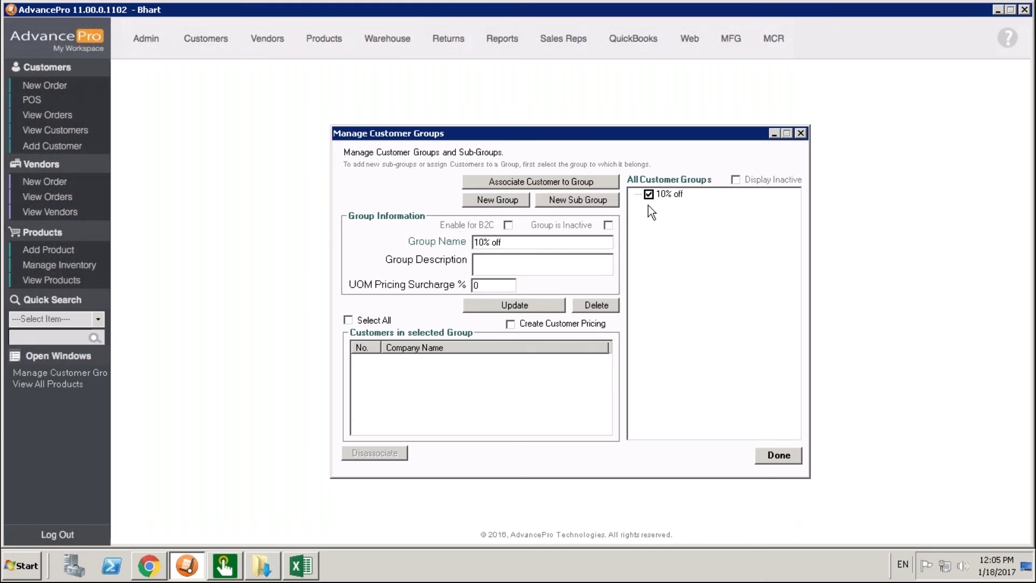
click(586, 182)
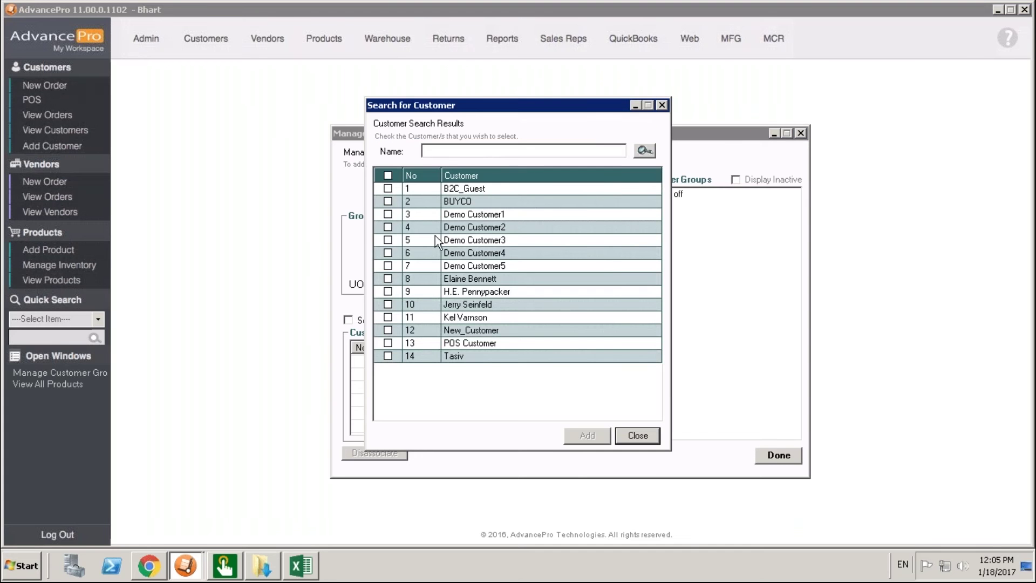
click(388, 215)
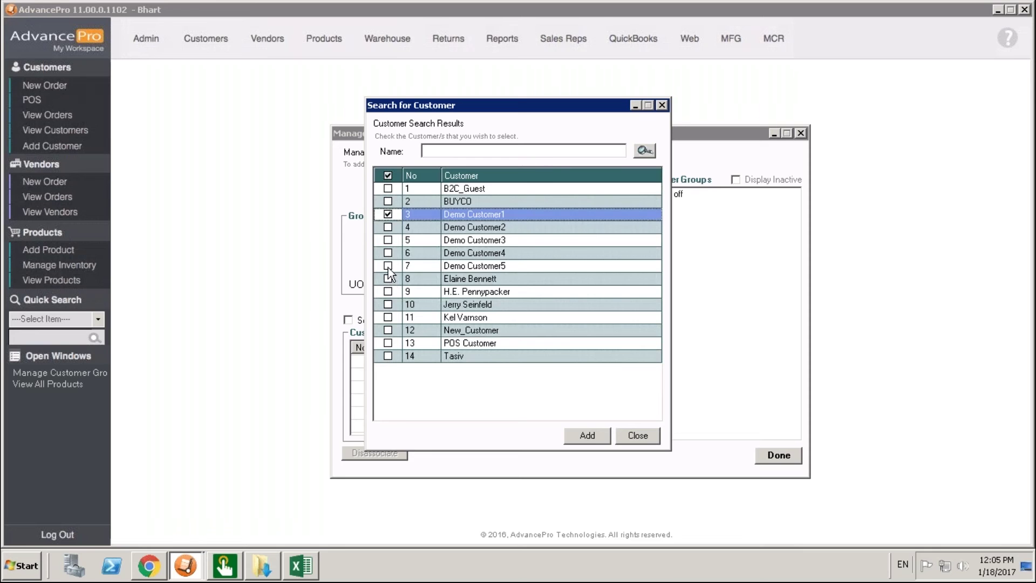
click(387, 266)
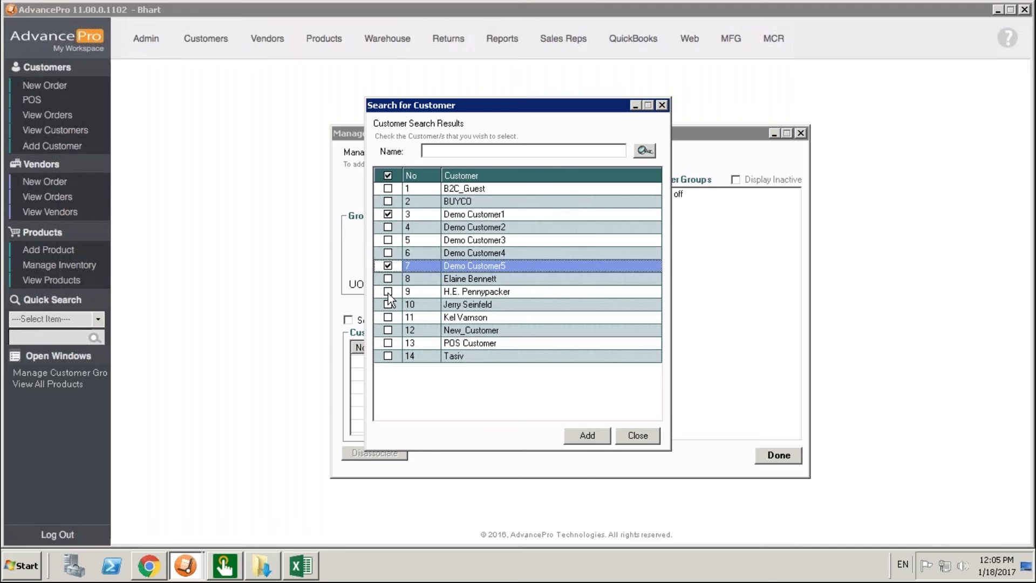
click(388, 292)
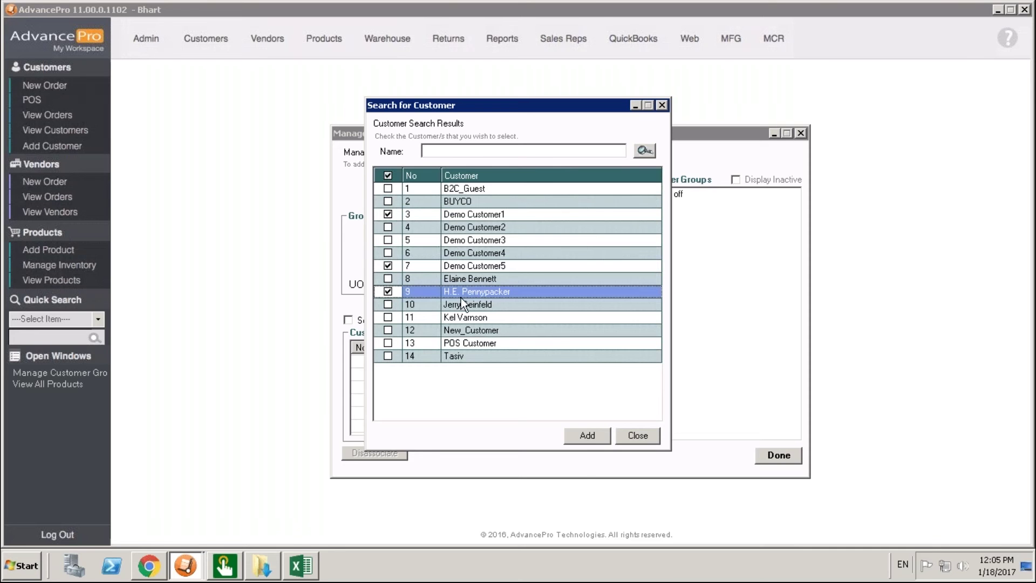
click(599, 439)
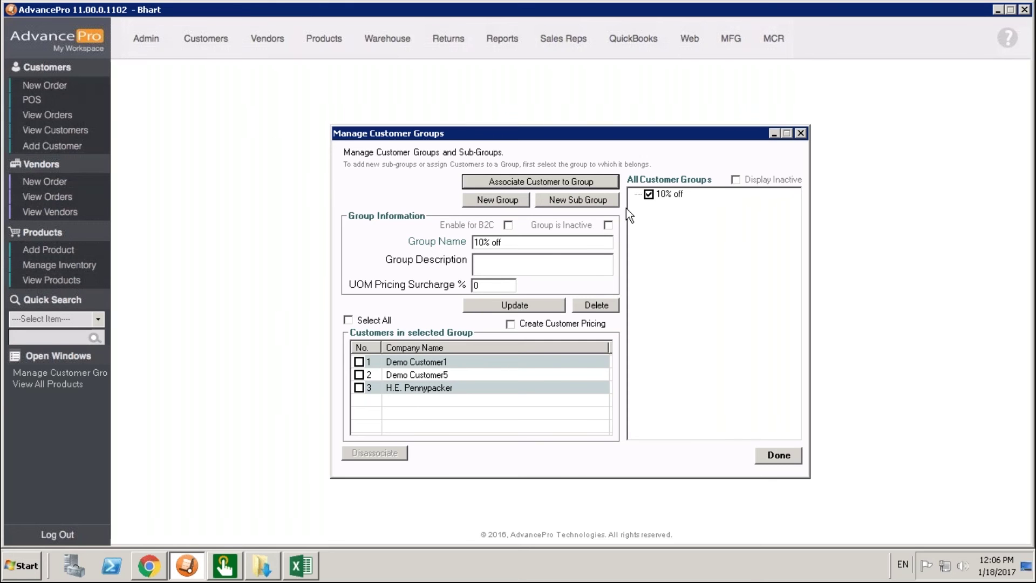
click(777, 459)
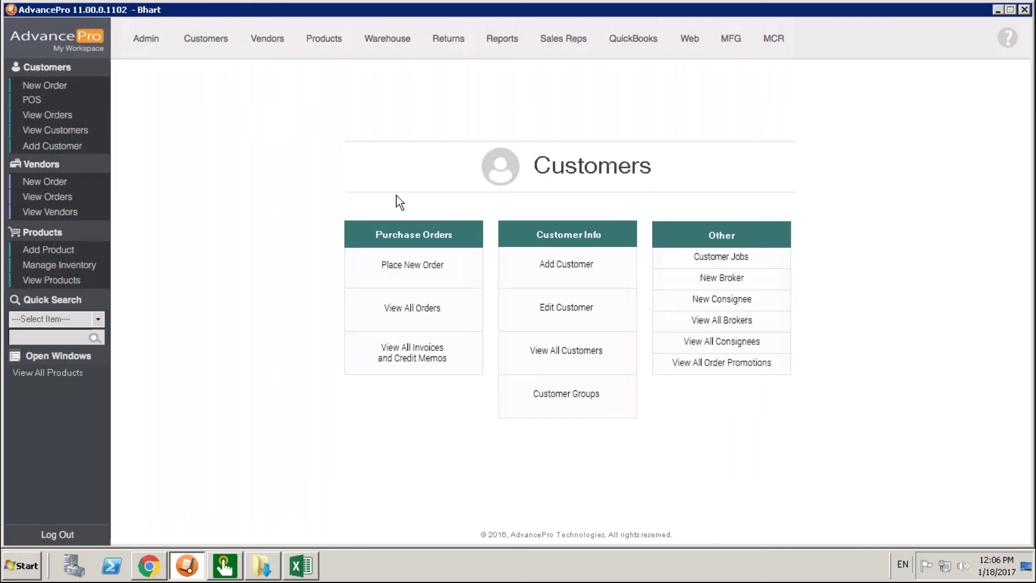
Review the products in the Cameras category and the list for associating products with it, and finish managing categories without changes
click(332, 43)
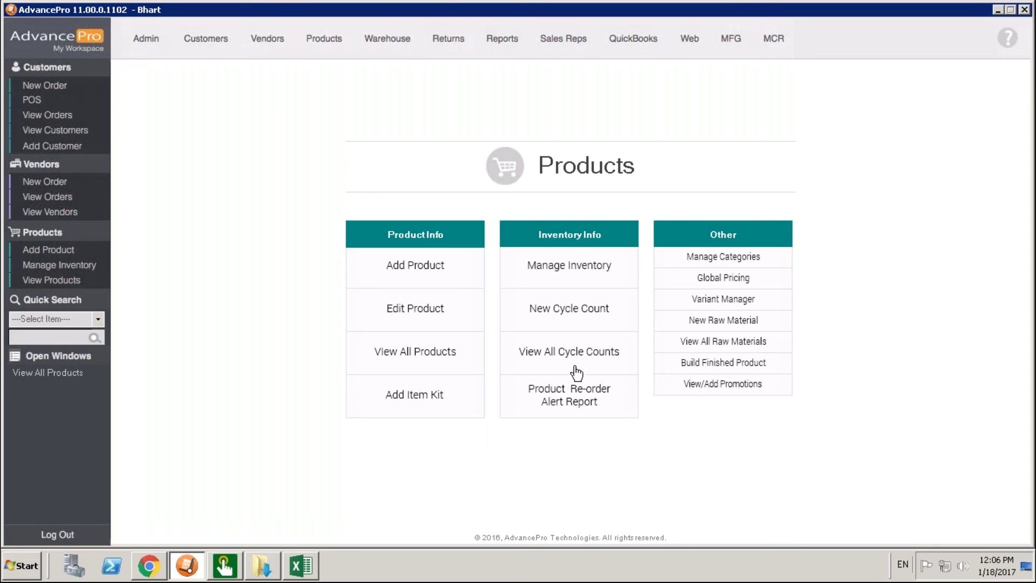
click(723, 258)
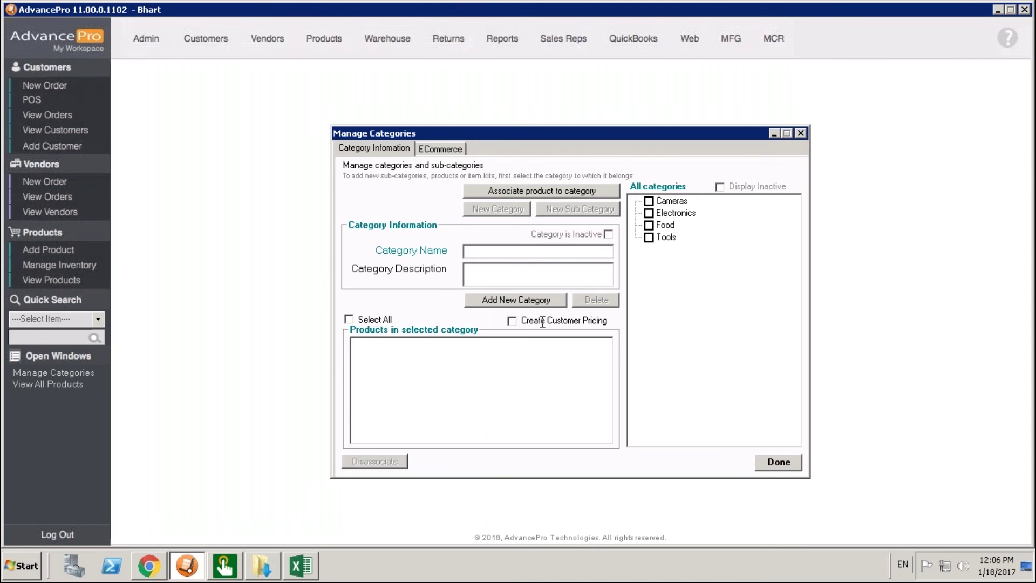
click(648, 202)
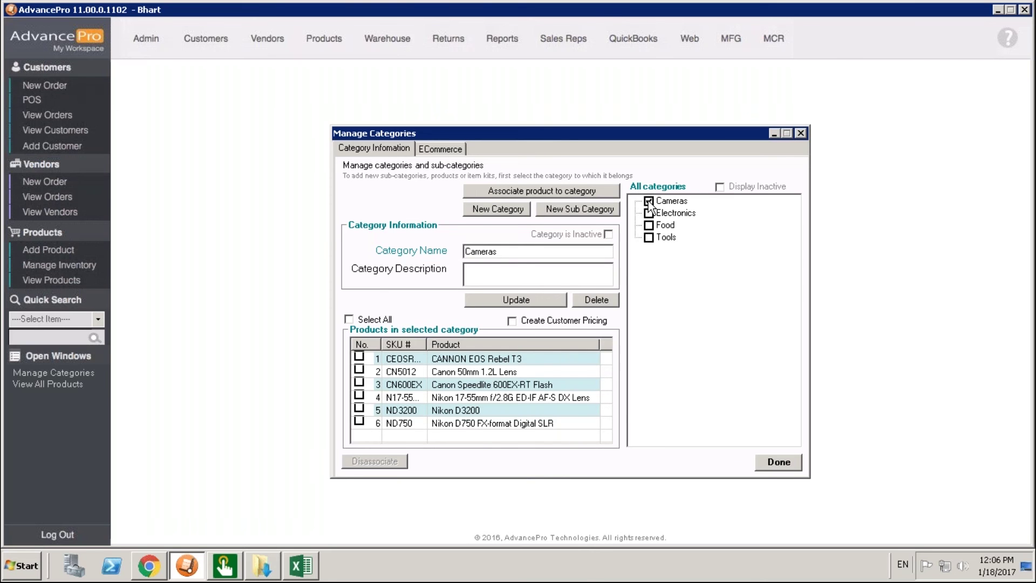
click(564, 186)
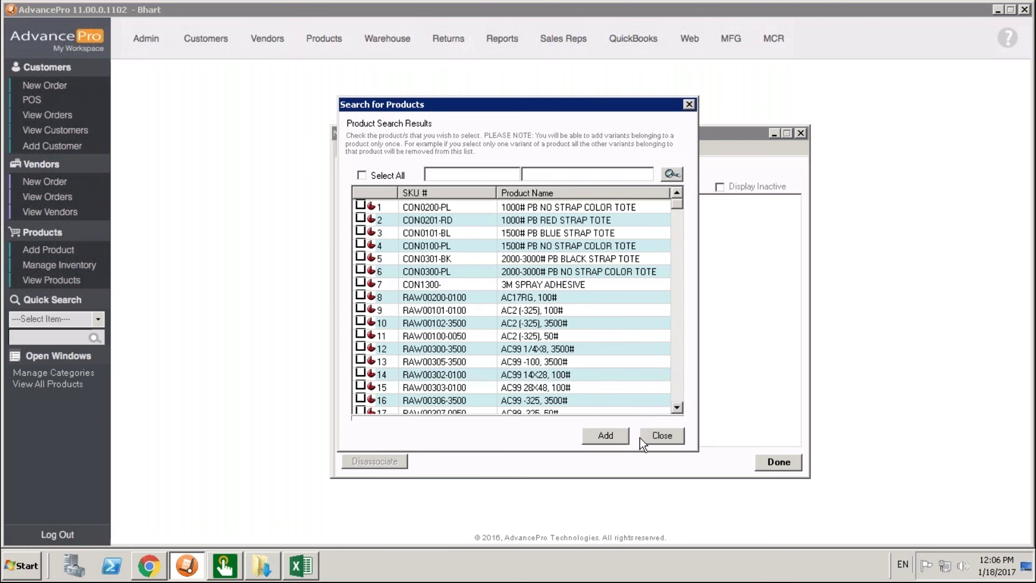
click(651, 436)
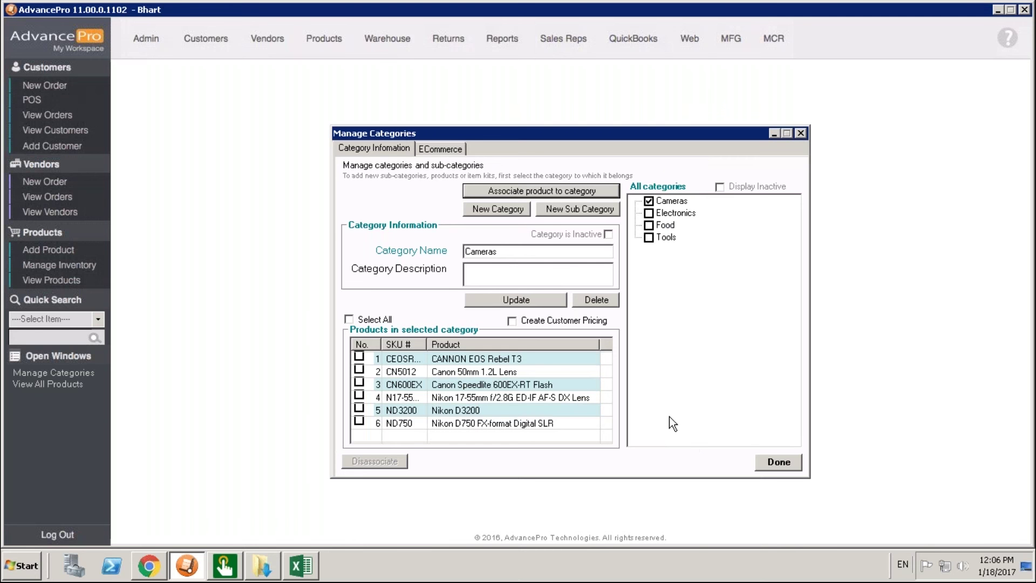
click(777, 462)
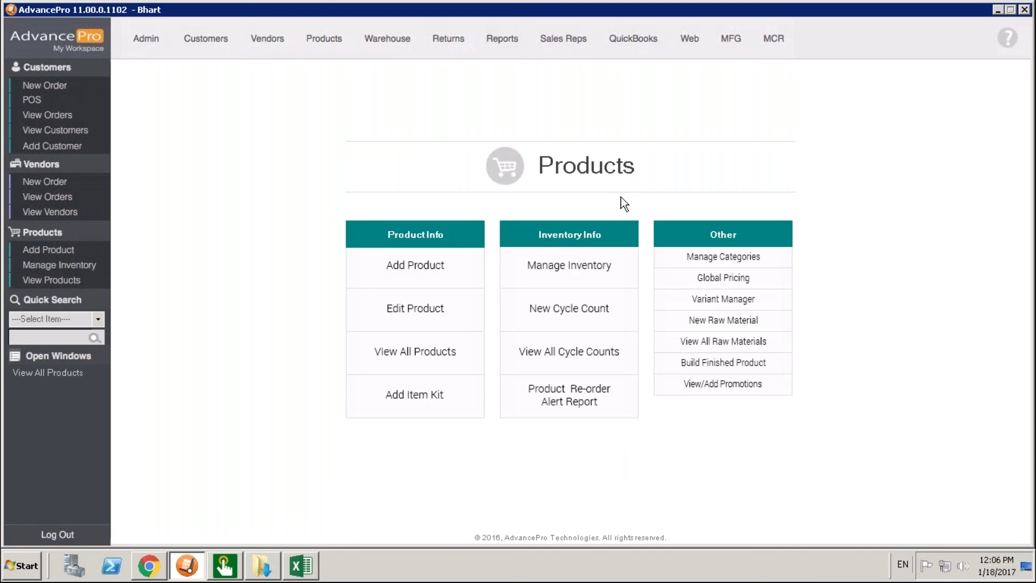
In the global pricing options, select the 10% off customer group and the Cameras and Electronics categories, and enter a 10% promotion discount
click(708, 279)
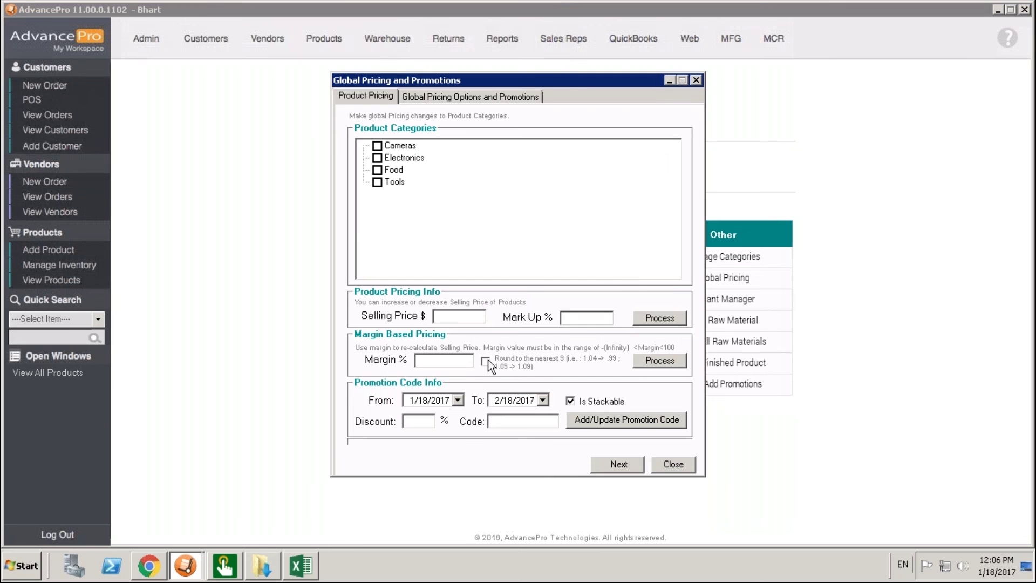
click(425, 99)
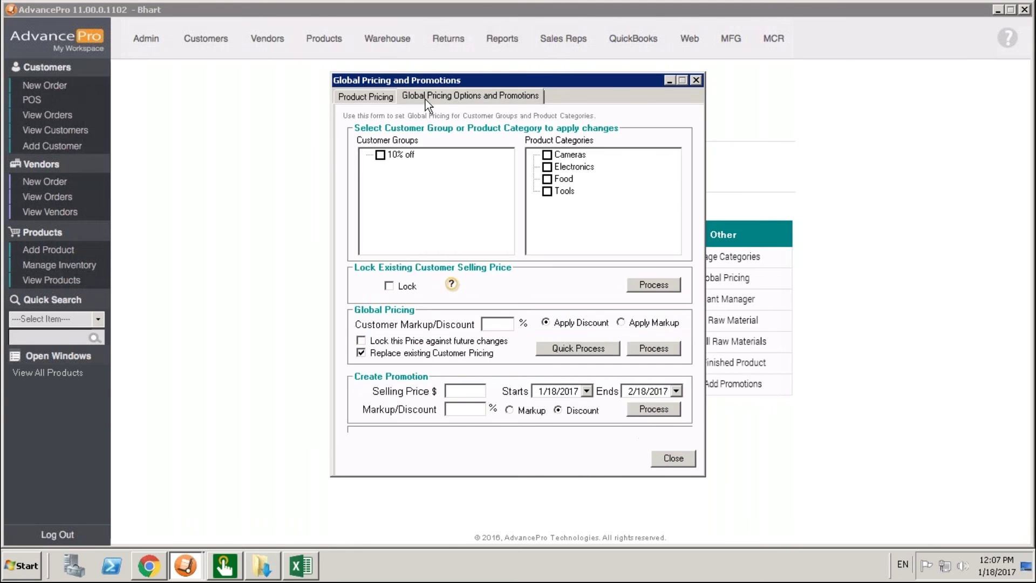
click(380, 155)
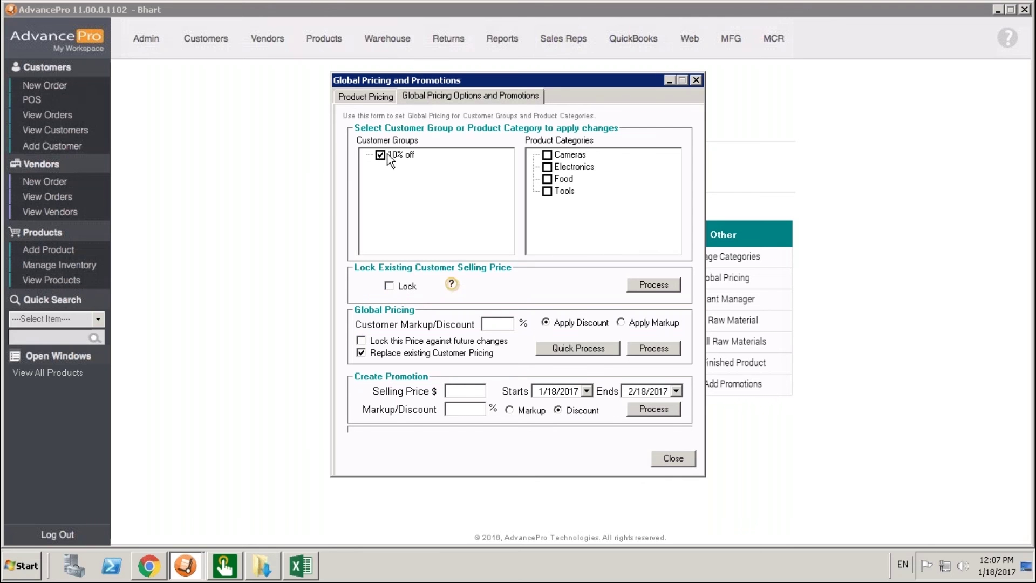
click(547, 156)
click(461, 408)
text(10)
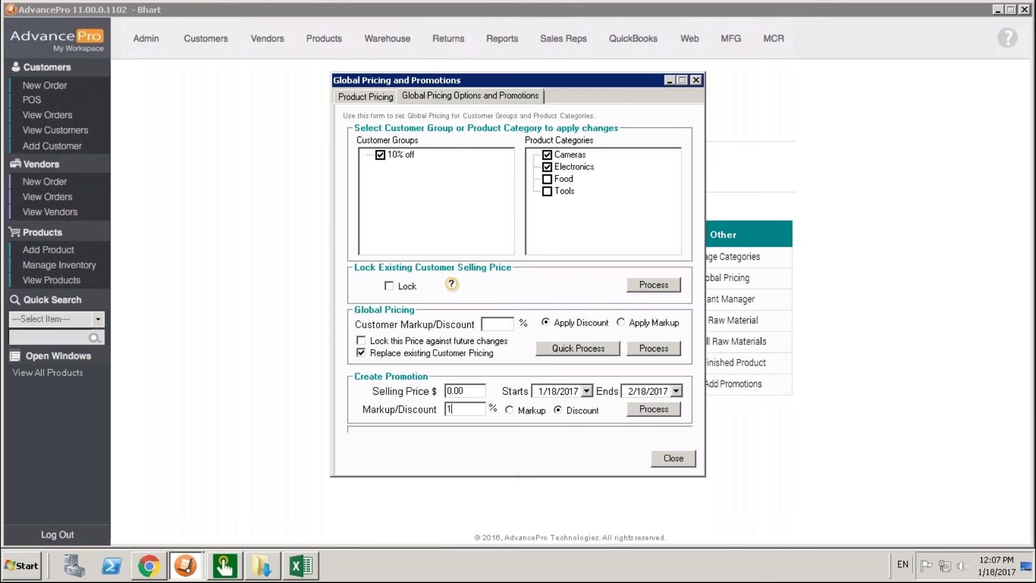